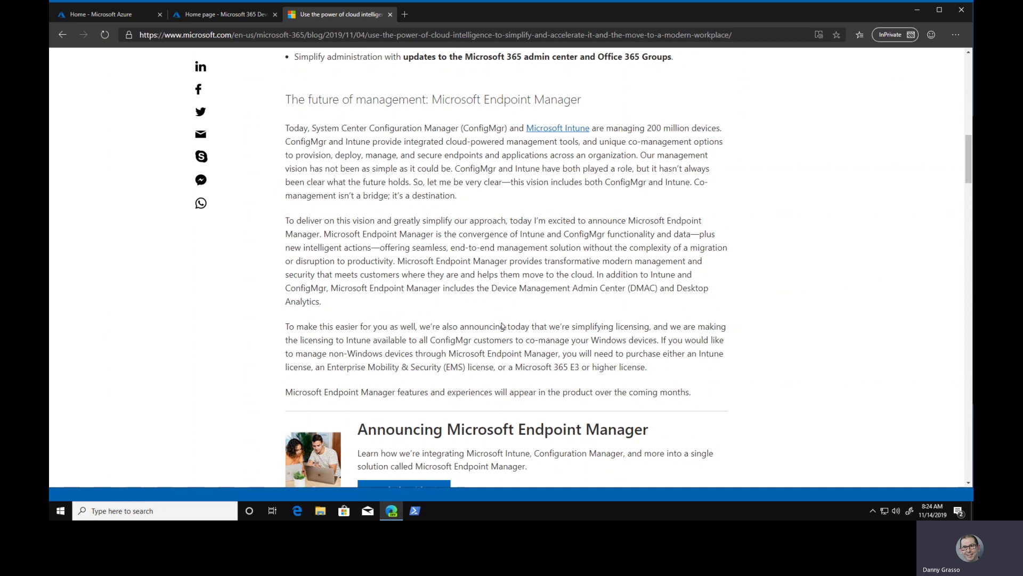
- Open Microsoft Intune from the Azure portal menu and review its overview showing 1 compliant device
scroll(502, 327, "down", 2)
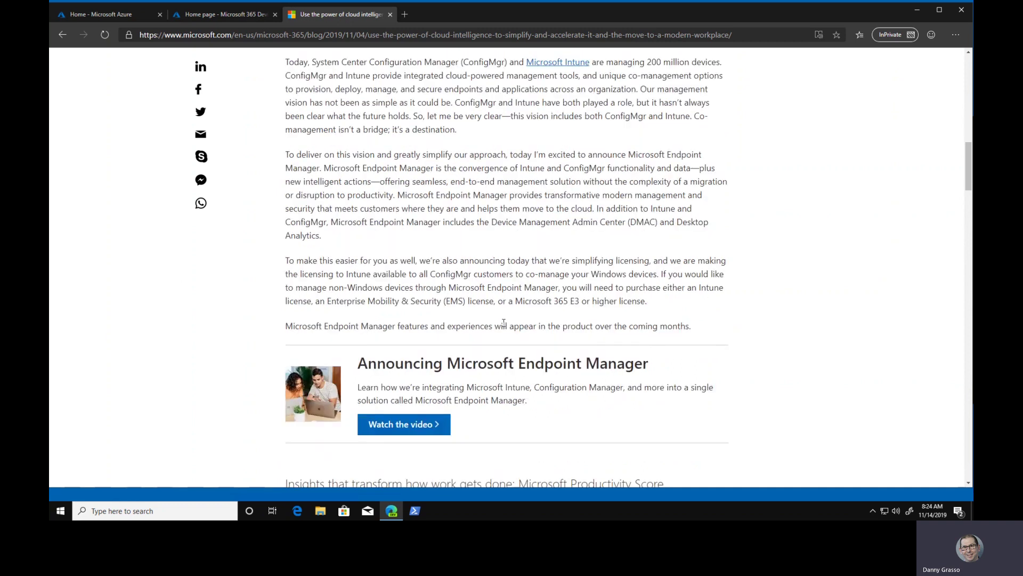
scroll(503, 323, "down", 2)
scroll(503, 324, "up", 3)
scroll(503, 324, "up", 5)
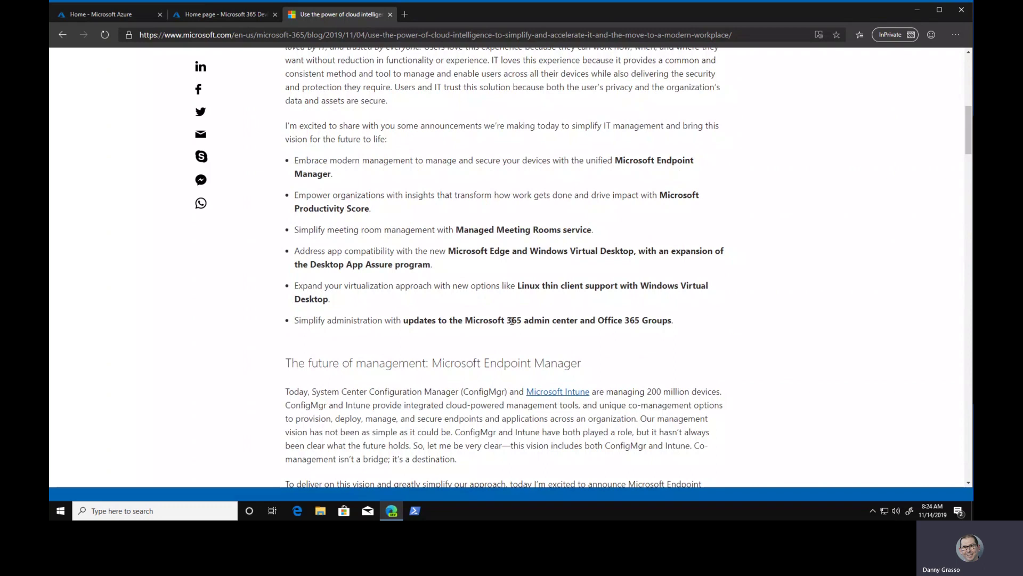
scroll(499, 322, "down", 3)
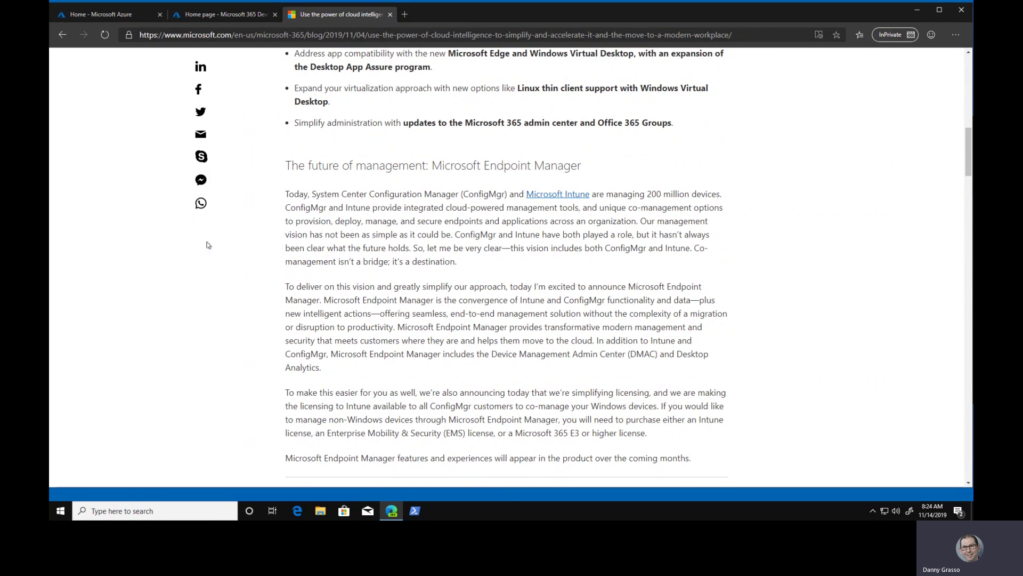
left_click(101, 15)
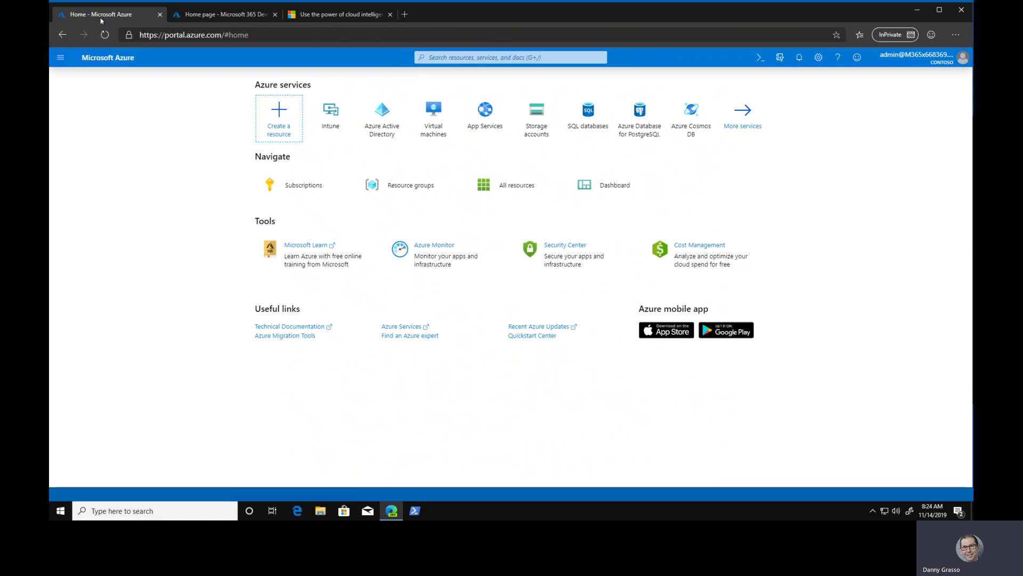
left_click(60, 57)
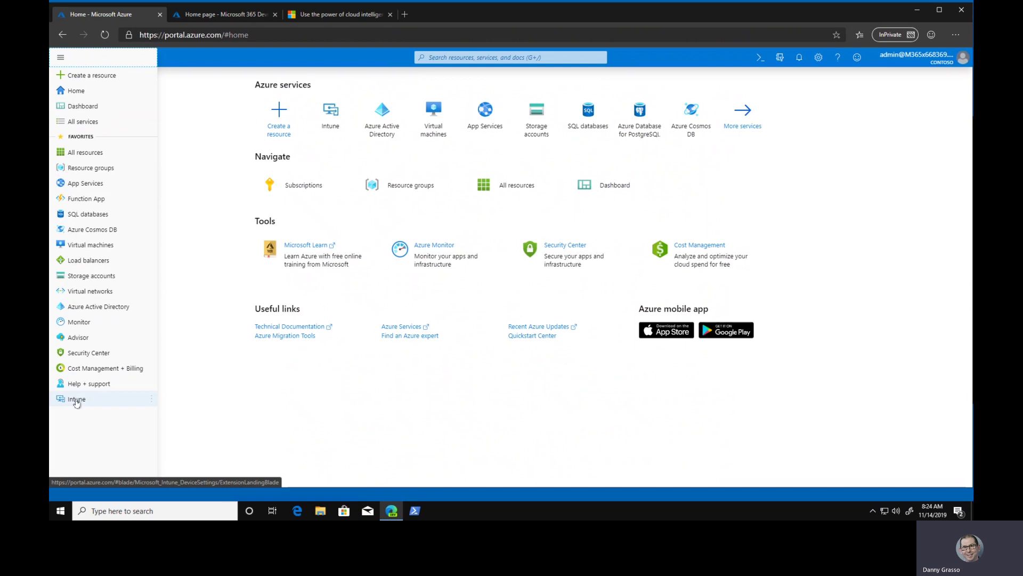
mouse_move(76, 401)
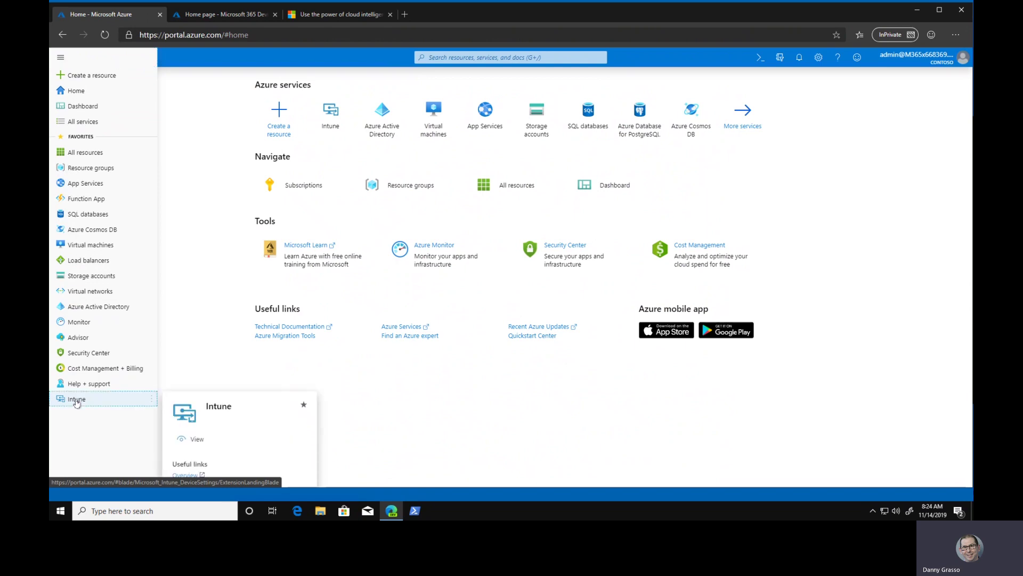
left_click(76, 401)
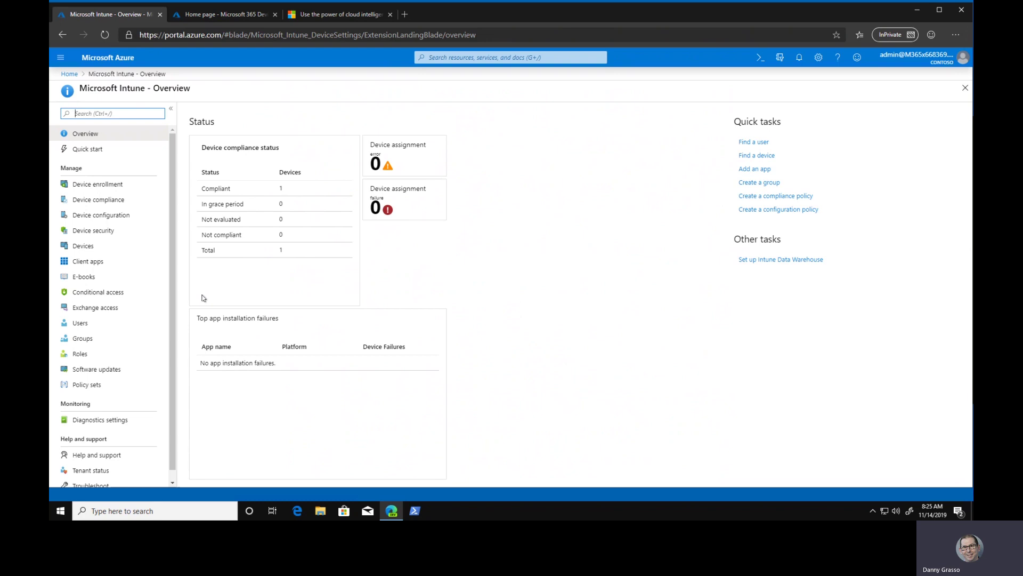
scroll(91, 402, "down", 1)
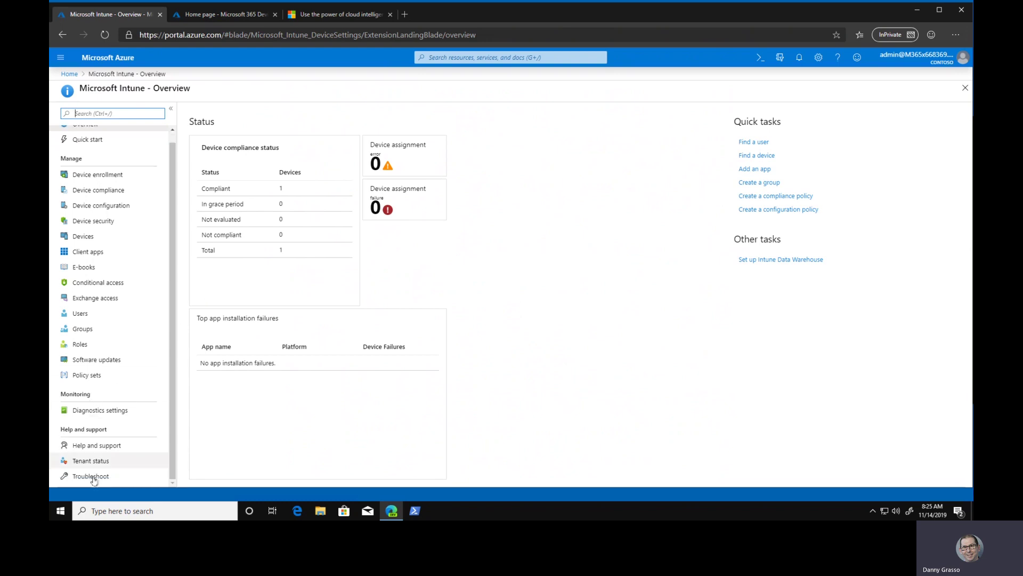
scroll(116, 347, "up", 1)
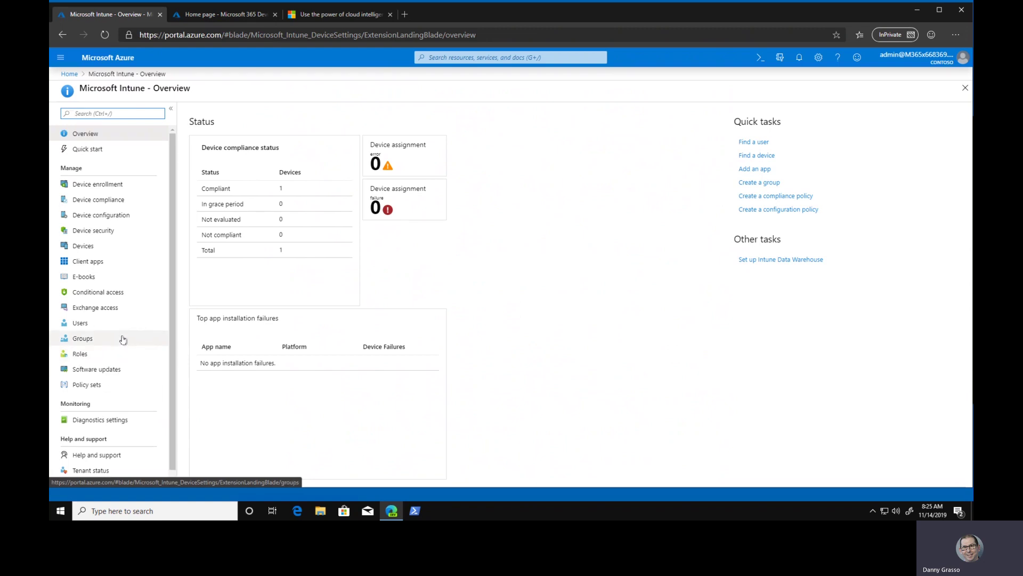
left_click(234, 15)
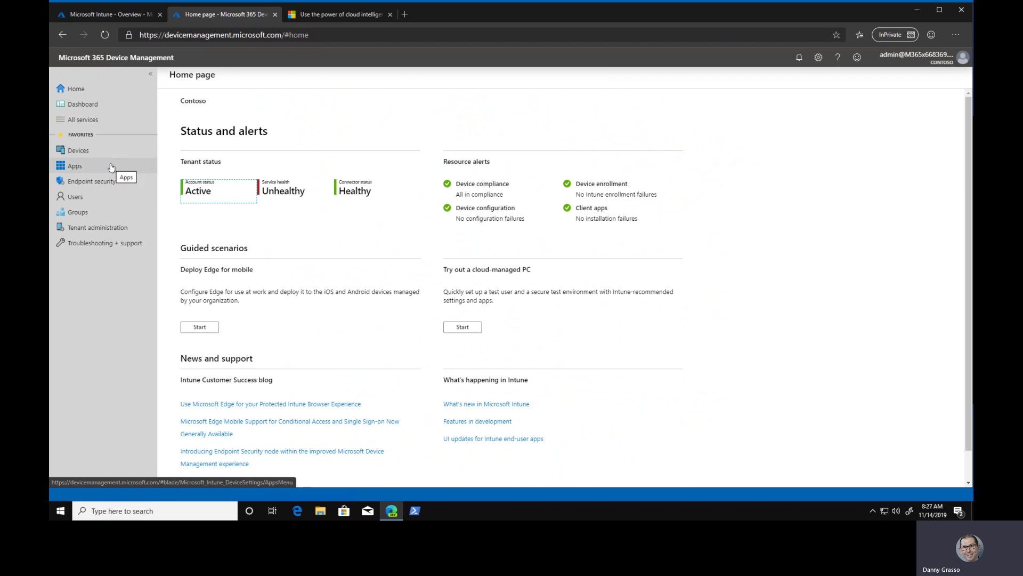
- Visit Devices, Apps and Users, then open All groups listing distribution, Office and security groups
left_click(85, 154)
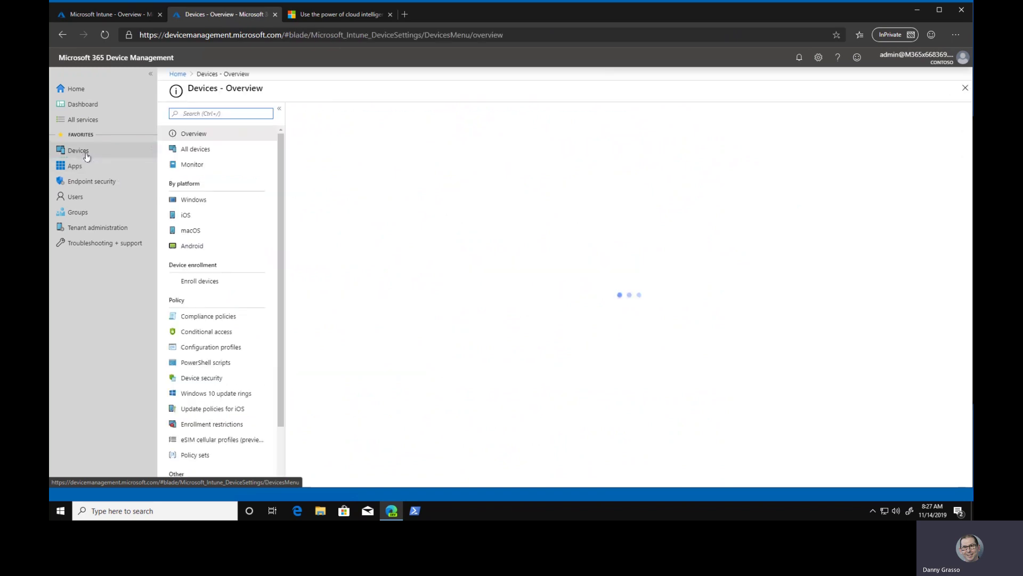
left_click(82, 167)
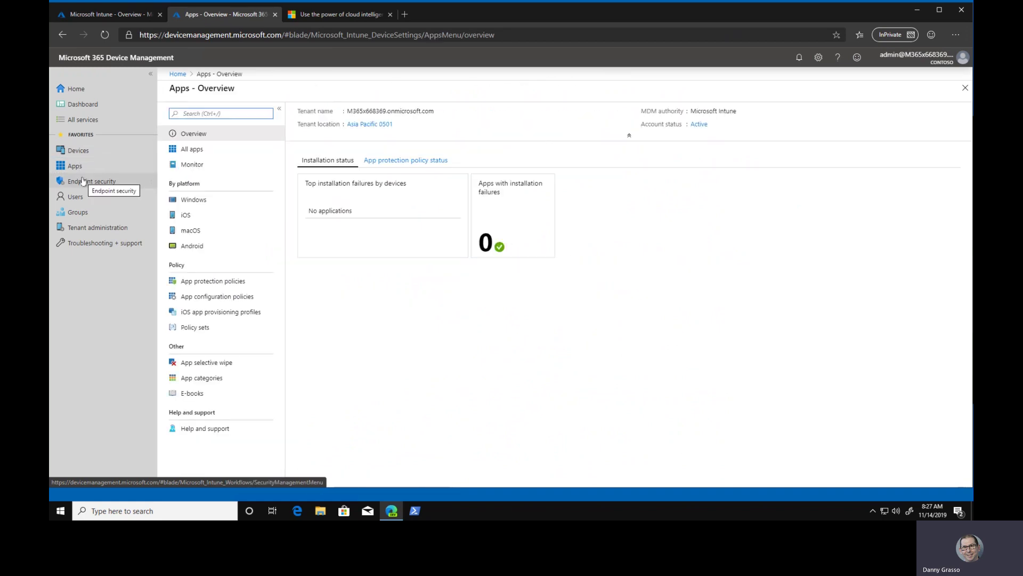
left_click(75, 198)
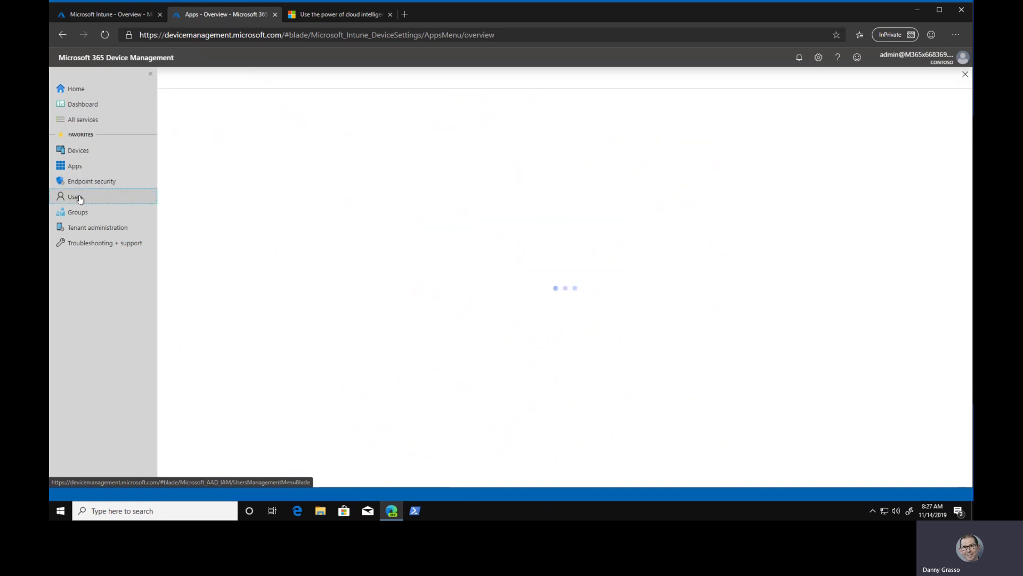
left_click(77, 213)
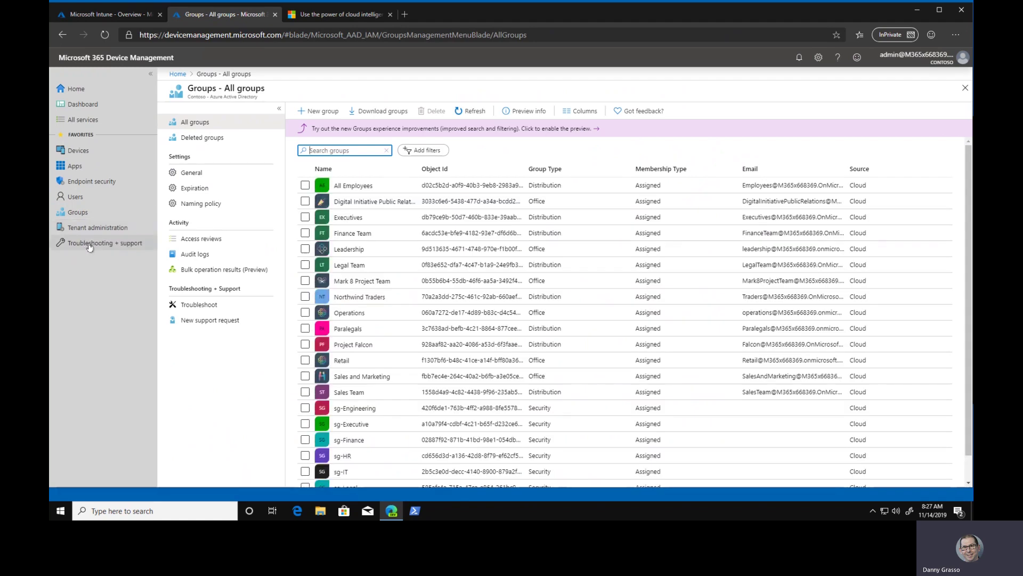
- In Troubleshooting + support, select a user to load their group memberships and app assignments
left_click(89, 244)
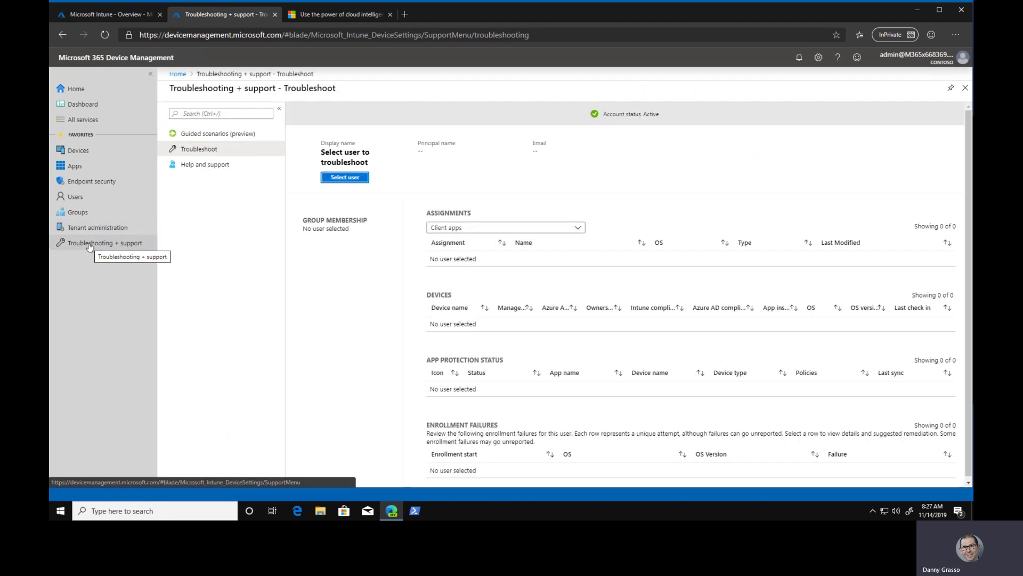
left_click(345, 177)
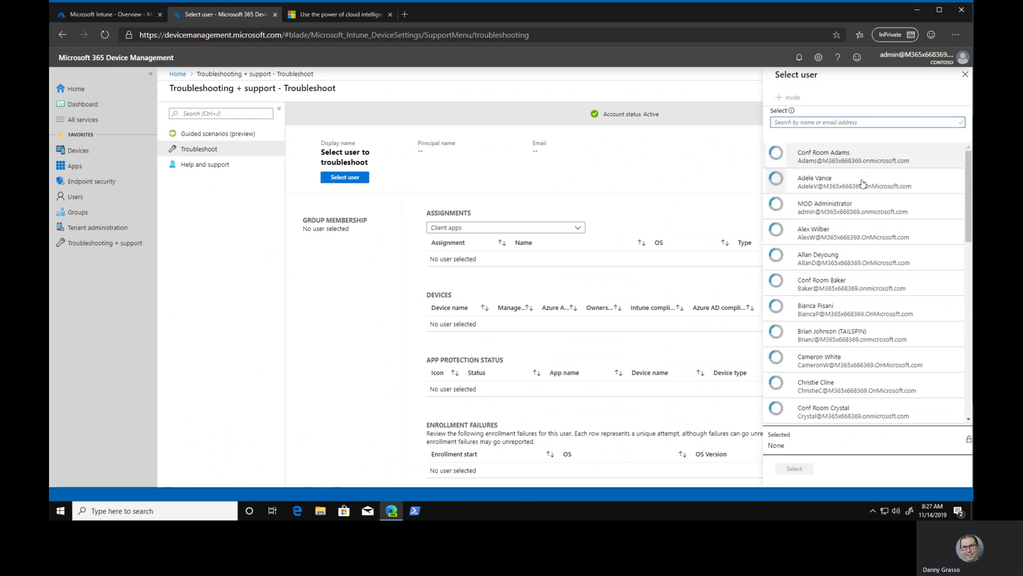
left_click(862, 190)
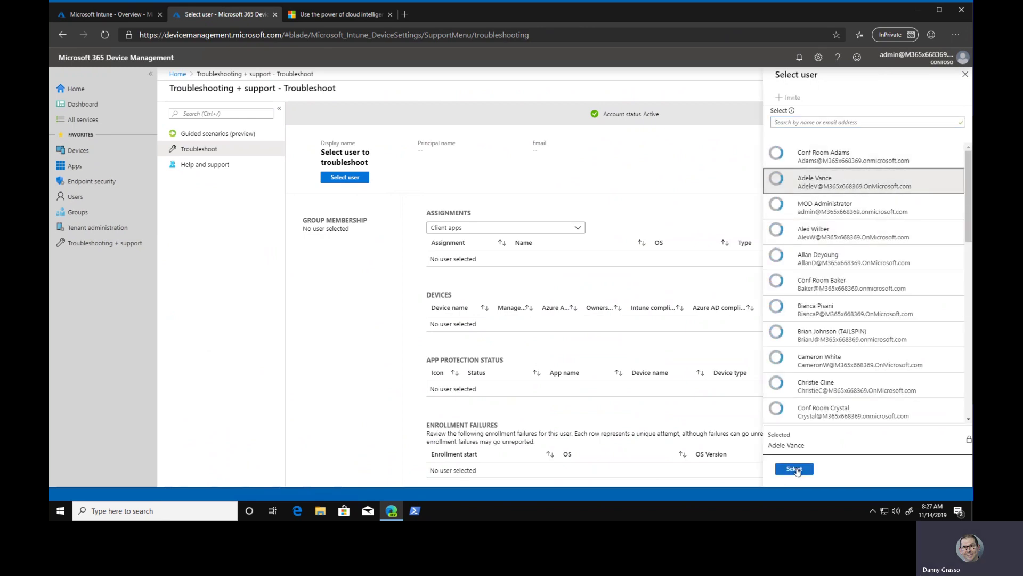
left_click(795, 469)
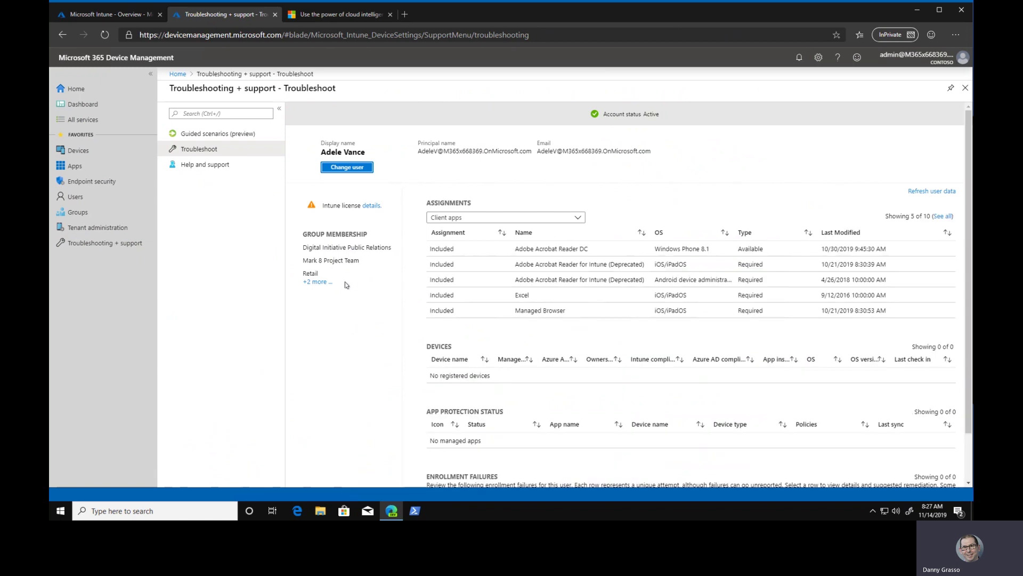
- Expand Group Membership with +2 more to show all five of the user's groups
left_click(317, 281)
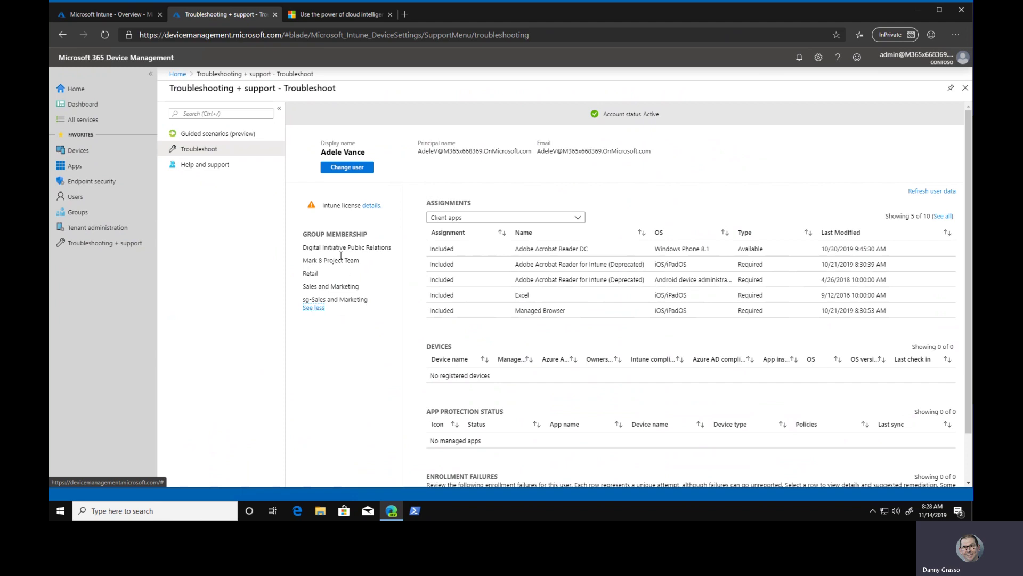
left_click_drag(306, 234, 375, 235)
left_click(384, 271)
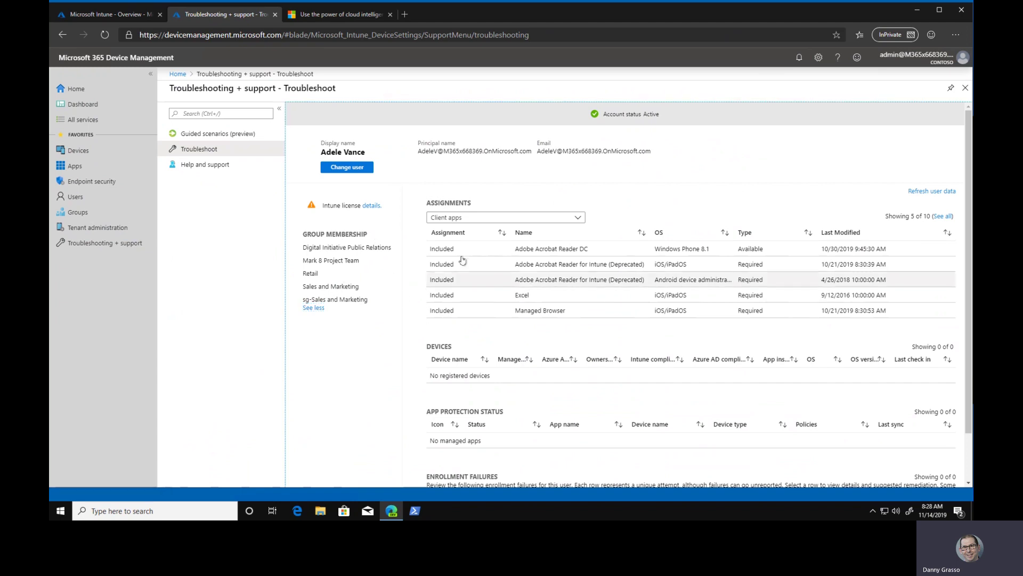
- Review the Client apps assignment categories without changing them and scroll the Troubleshoot blade
left_click(458, 219)
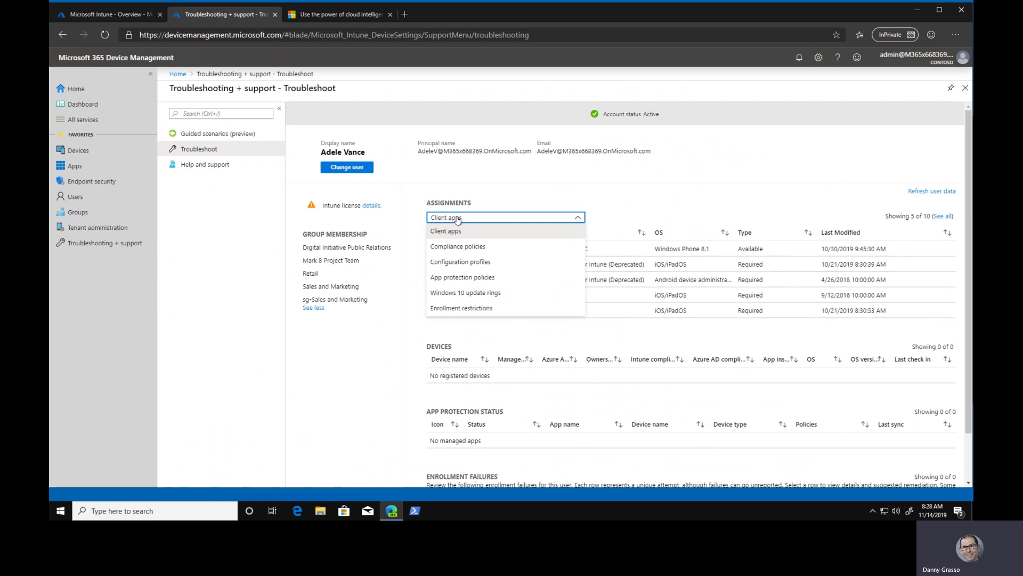
left_click(593, 195)
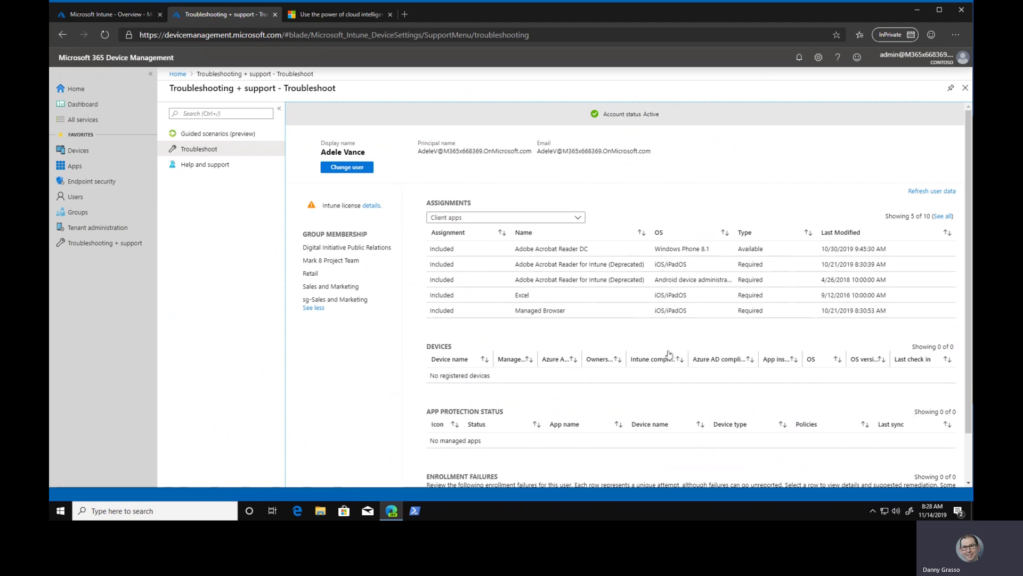
scroll(668, 354, "down", 1)
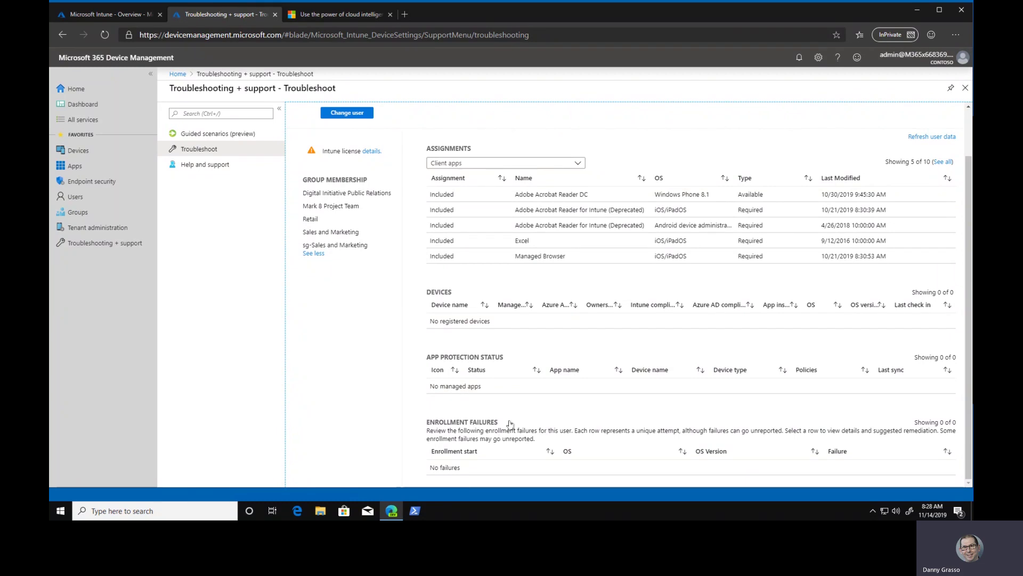
scroll(510, 424, "up", 1)
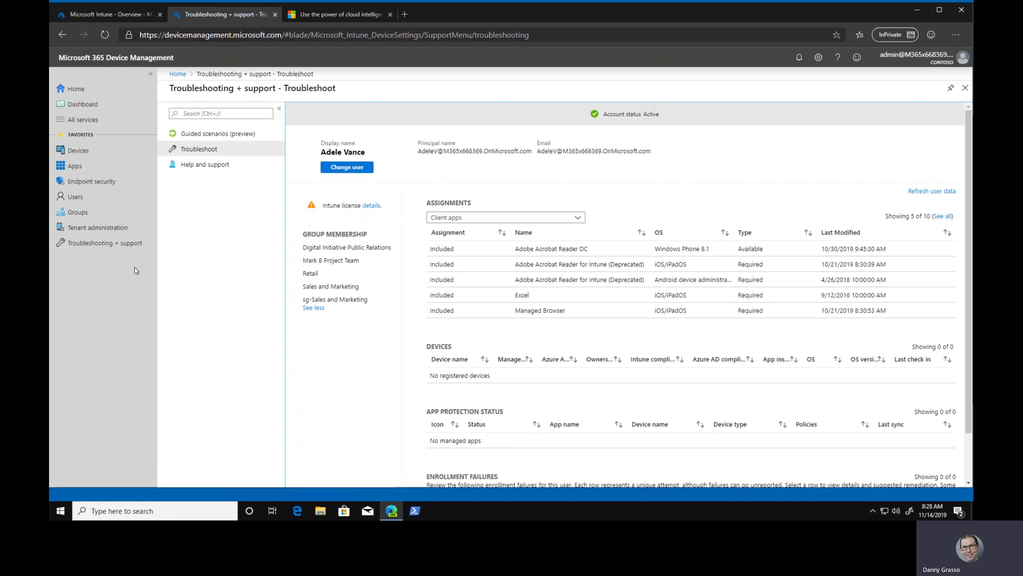
- Open My Dashboard, drill into the 1 enrolled Windows device, and return to the dashboard
left_click(75, 89)
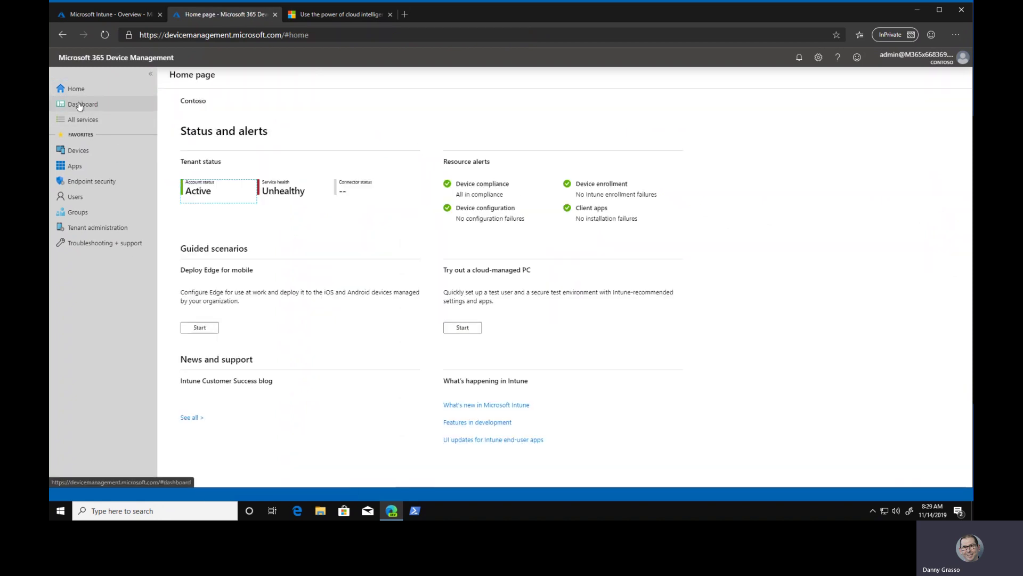
left_click(80, 105)
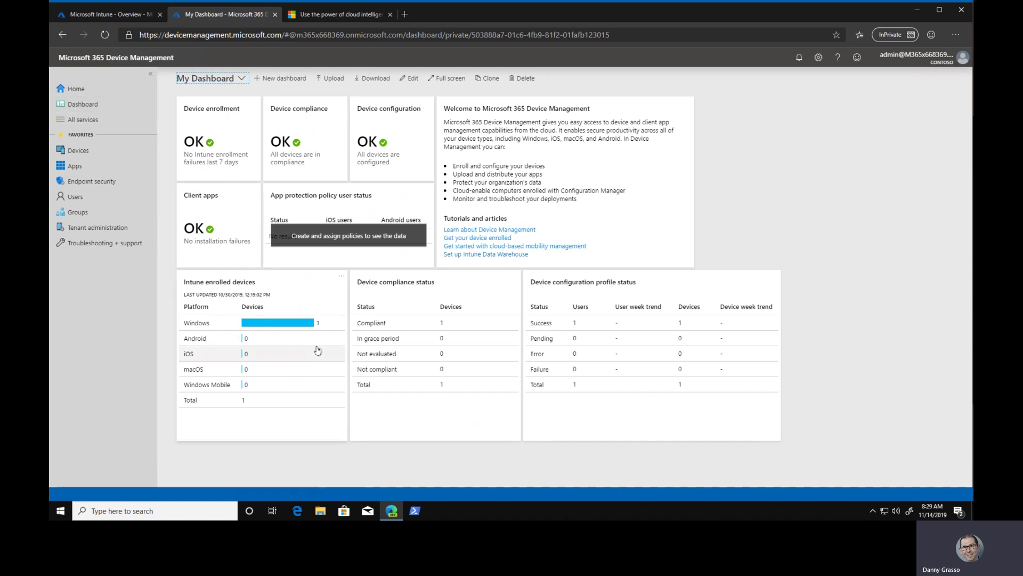
left_click(196, 328)
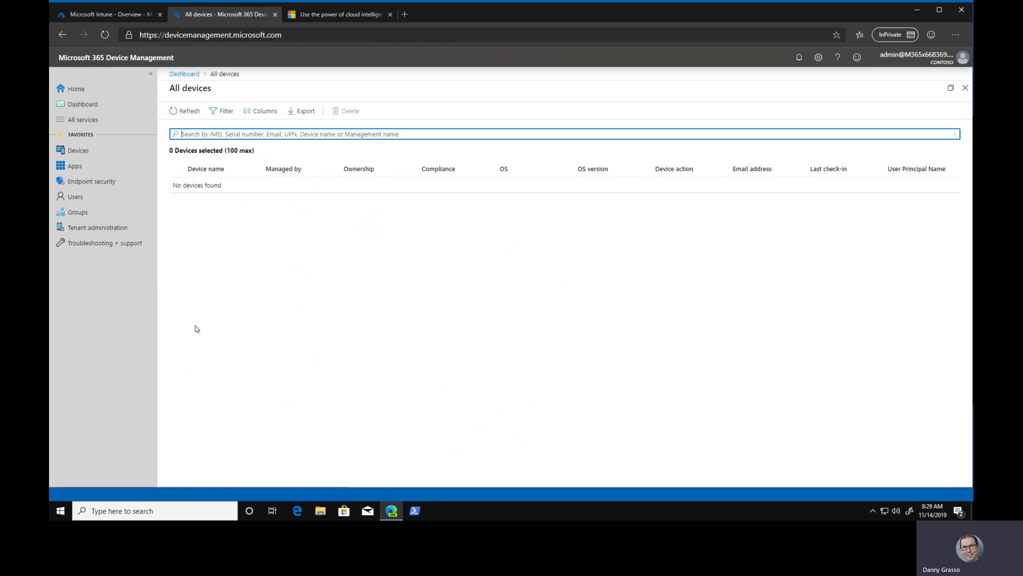
left_click(94, 110)
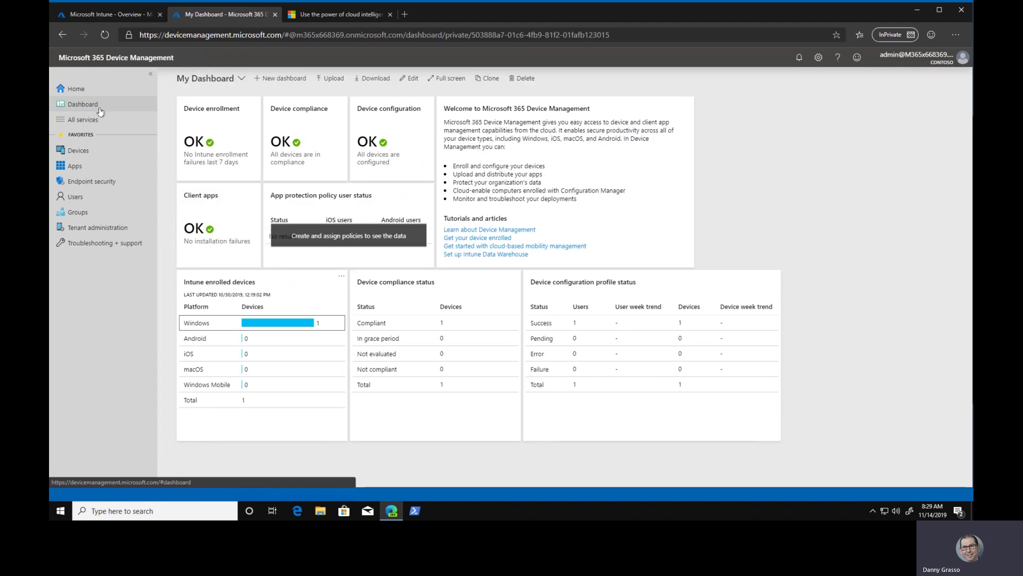